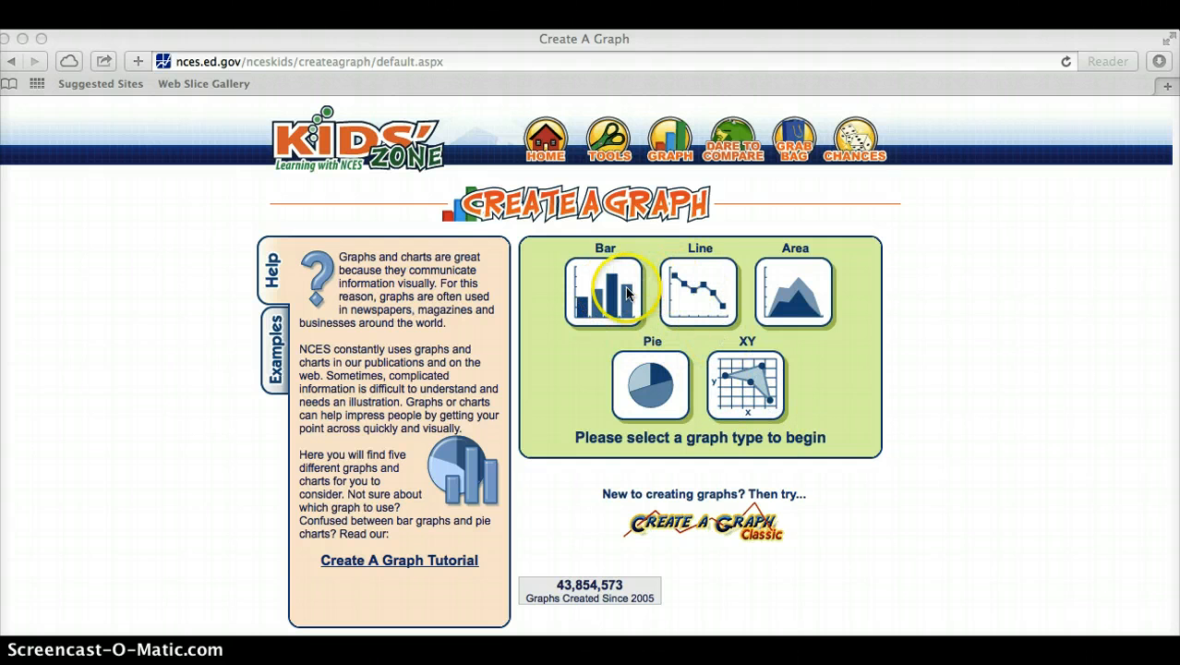
# Start a bar graph and set its background color to blue and its grid color to light blue.
pyautogui.click(588, 291)
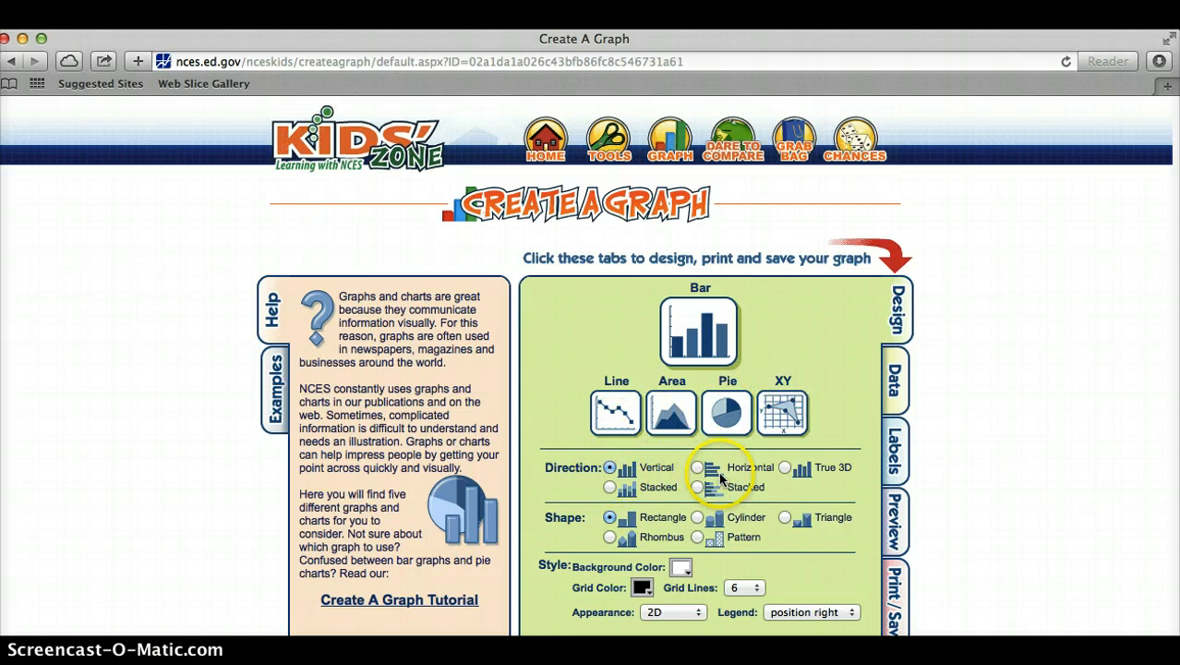
pyautogui.scroll(-1, 720, 476)
pyautogui.scroll(-2, 720, 475)
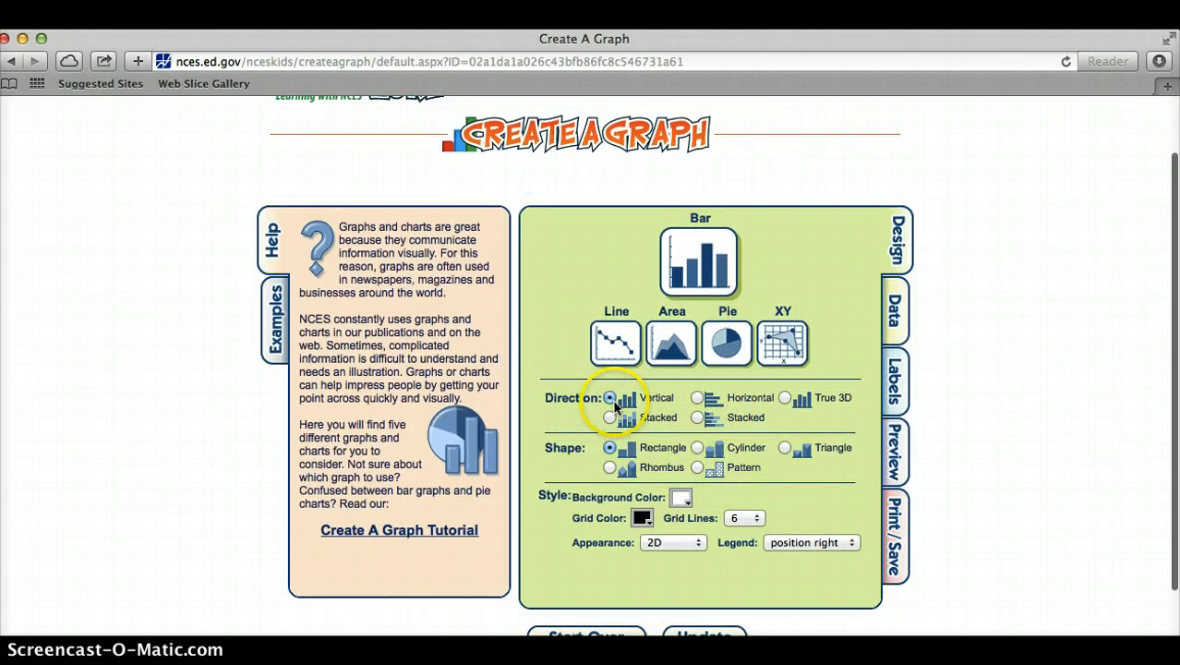
pyautogui.click(682, 502)
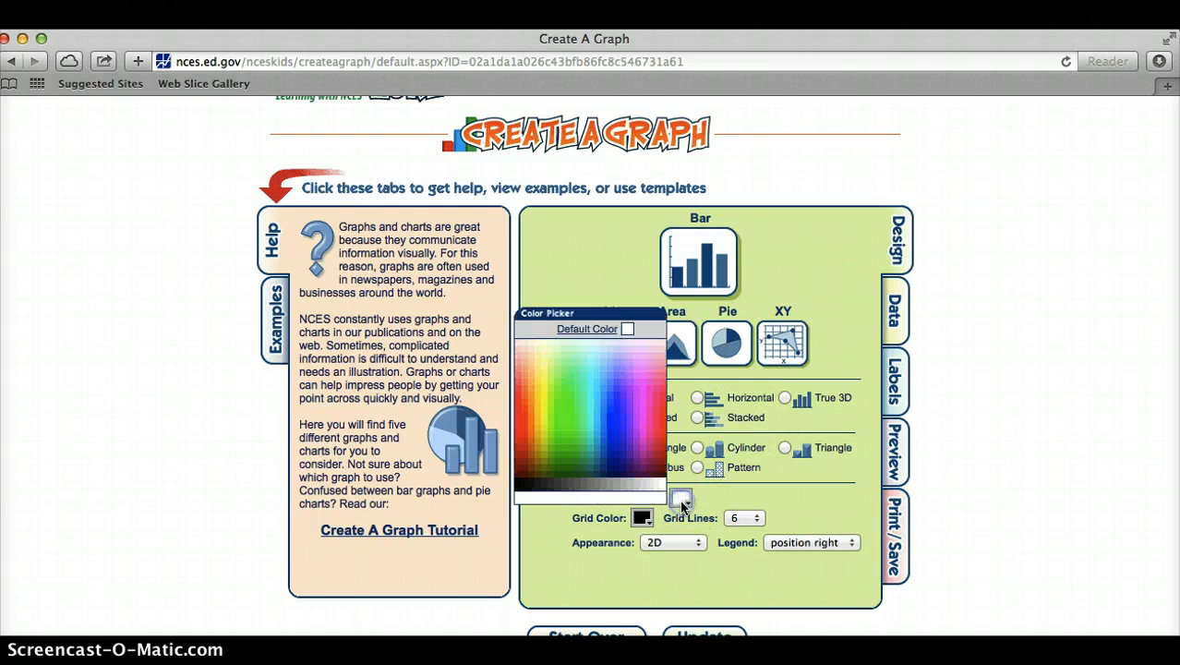
pyautogui.click(617, 423)
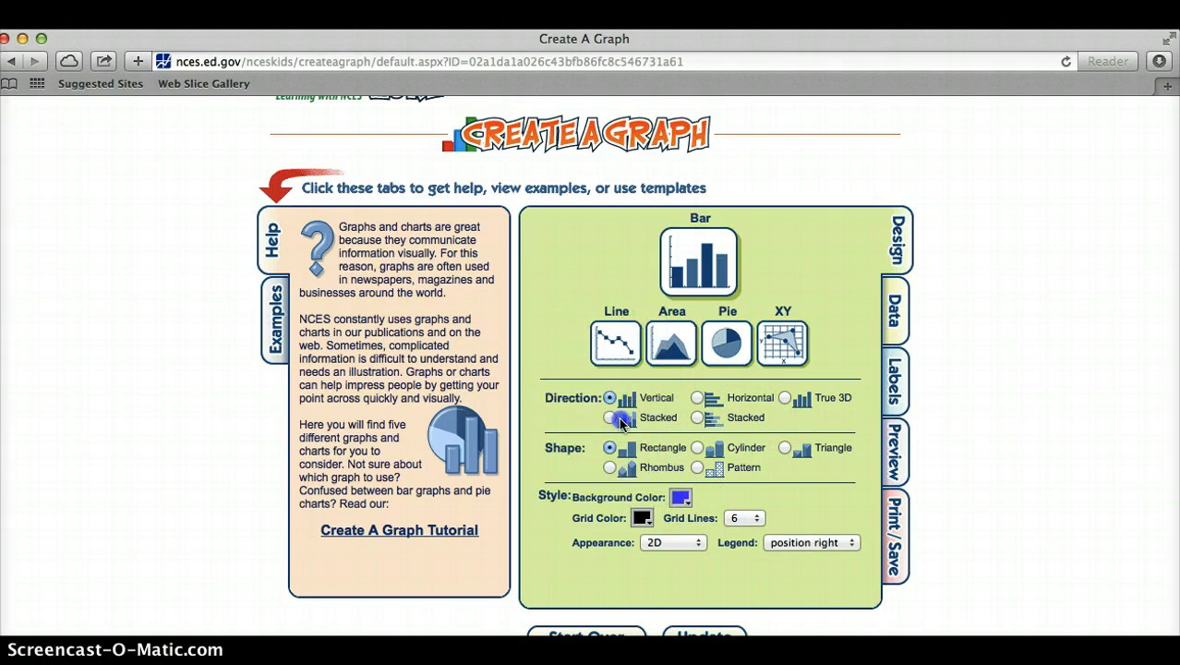
pyautogui.click(643, 519)
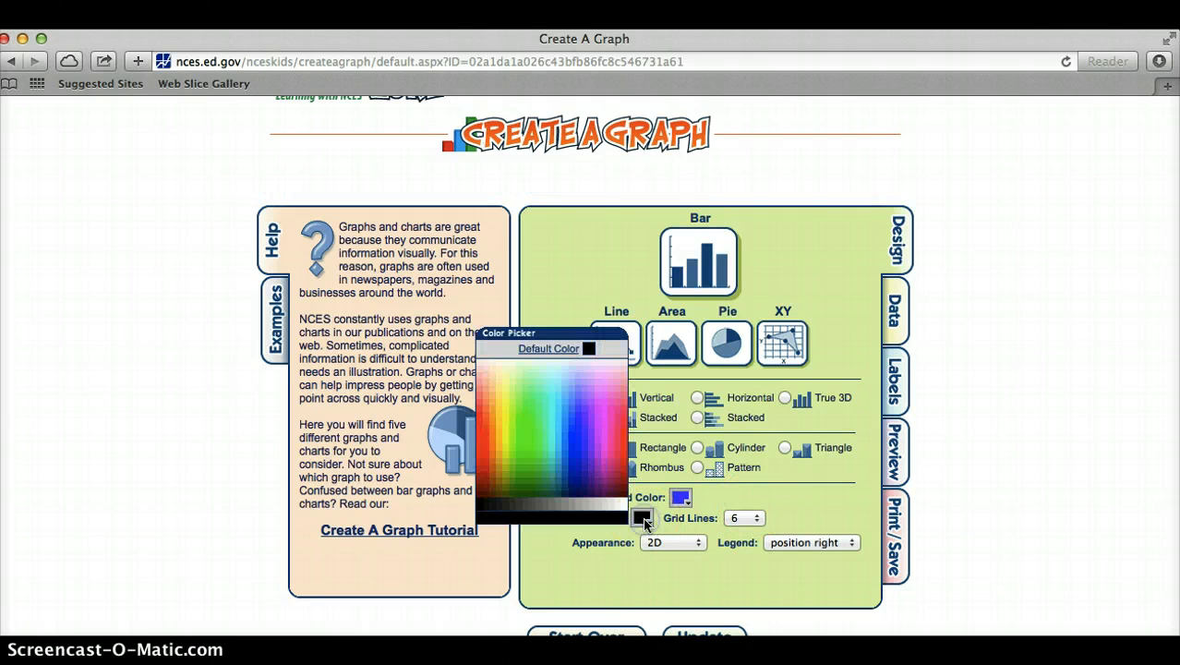
pyautogui.click(552, 401)
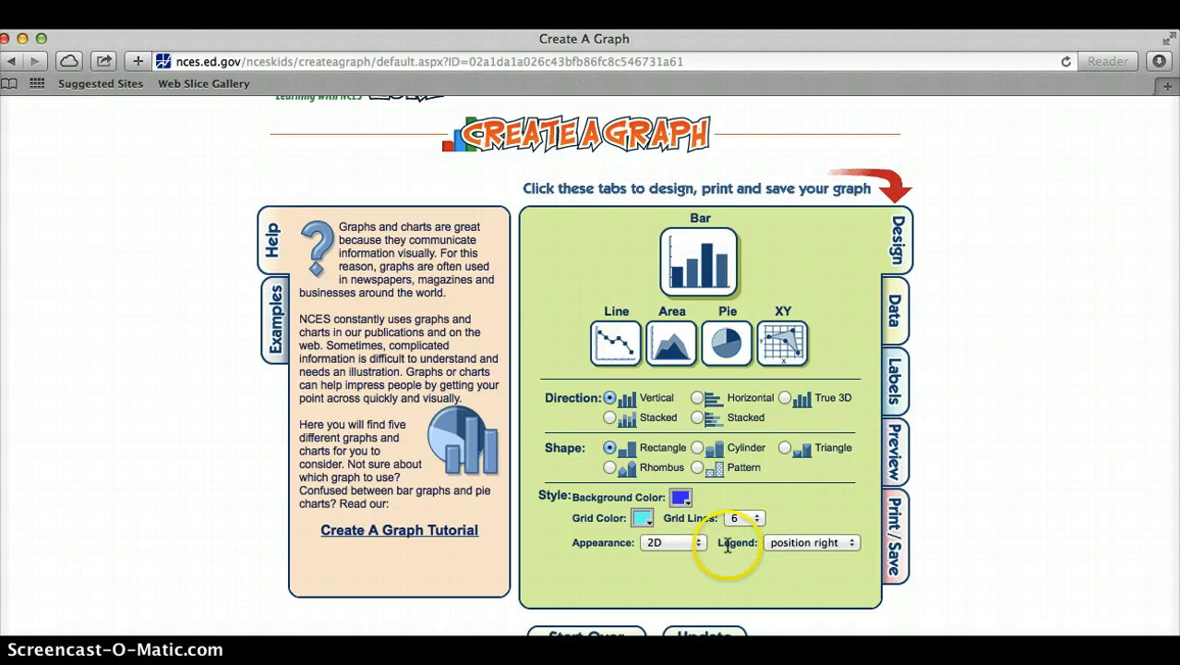
# Title the graph "Favorite Pet", with X axis label "Pet Types", Y axis label "Number of Votes" and source "6th Grade Class".
pyautogui.click(893, 312)
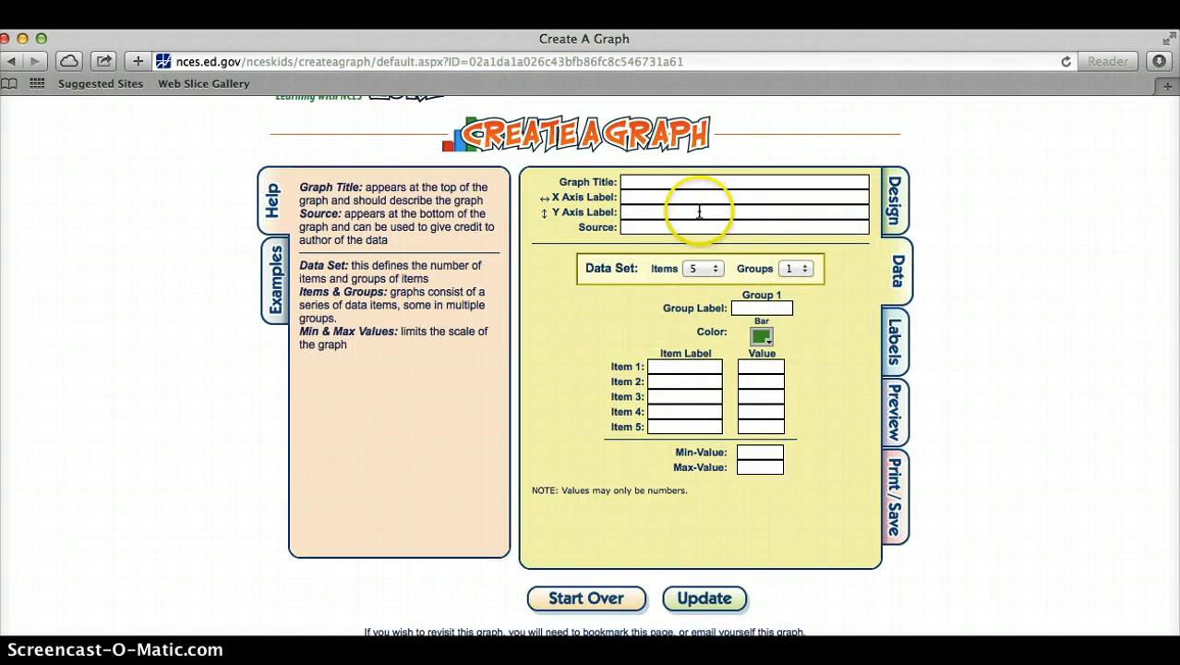
pyautogui.click(707, 181)
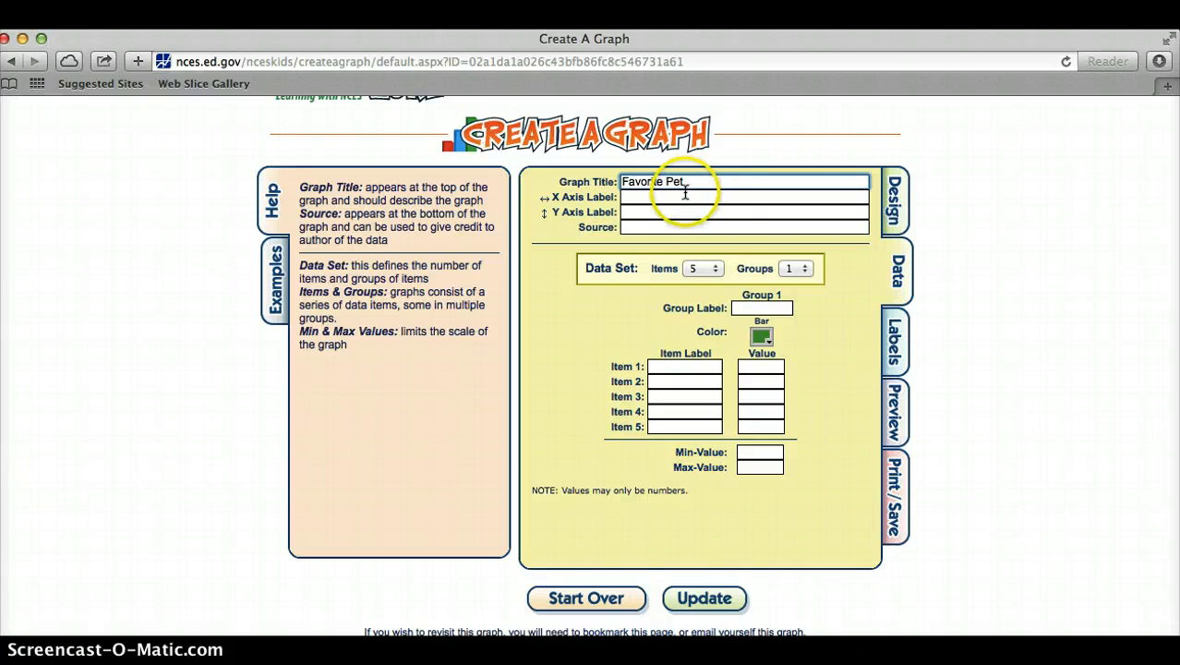
pyautogui.click(693, 196)
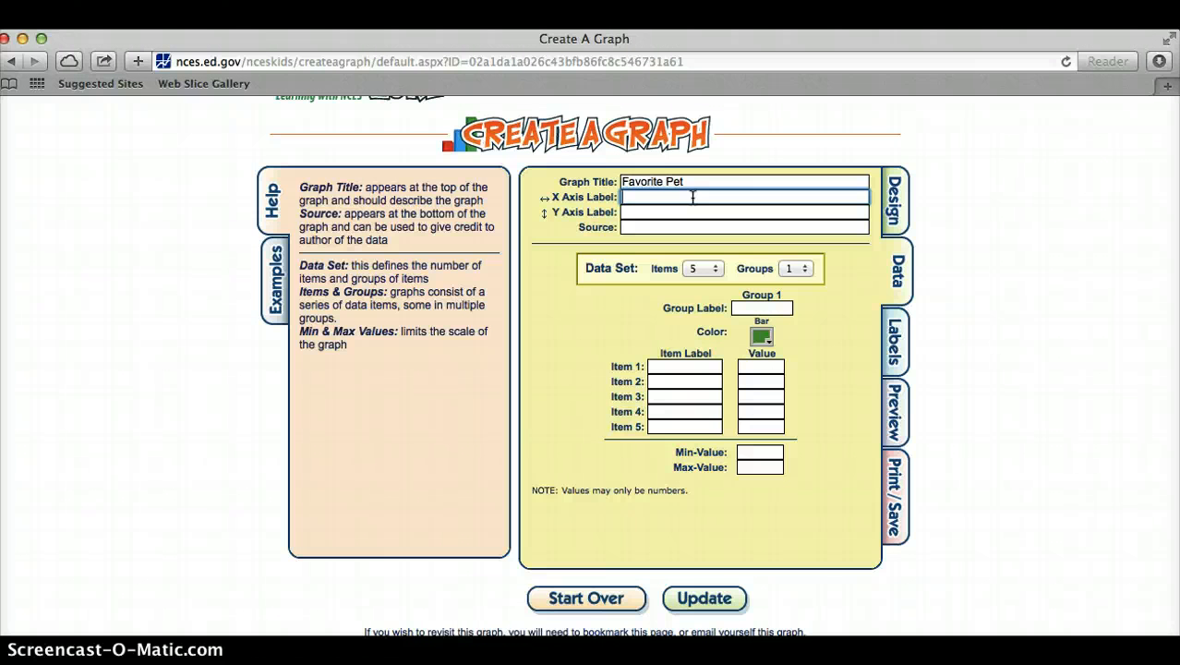
pyautogui.write('ypes')
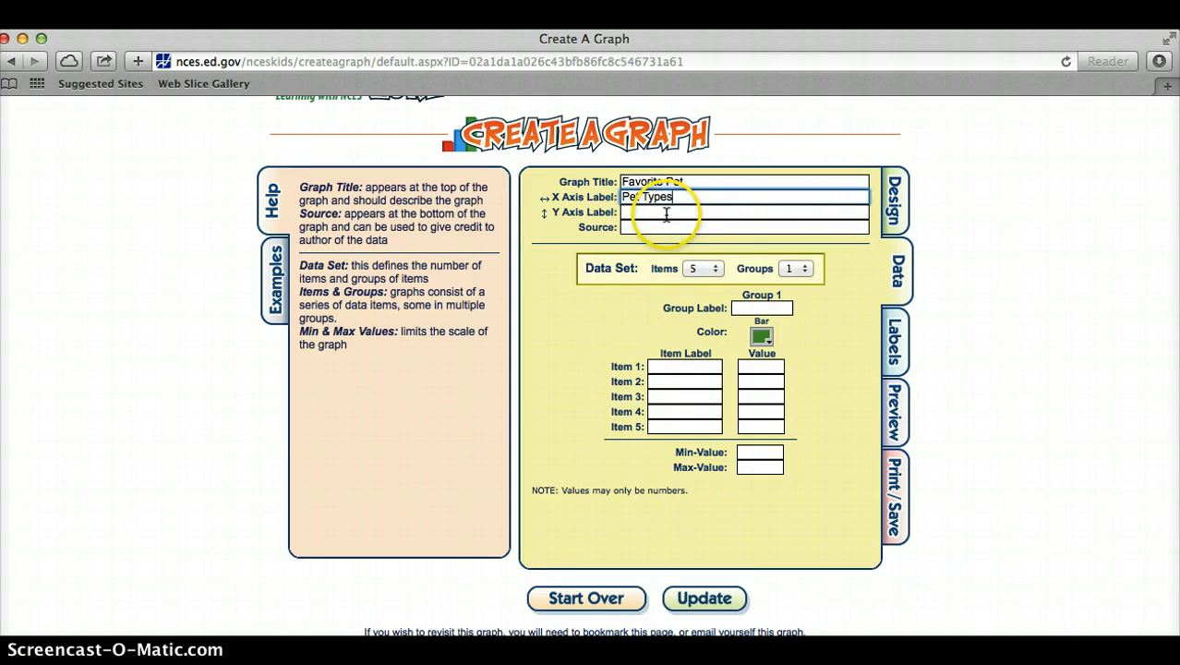
pyautogui.click(666, 211)
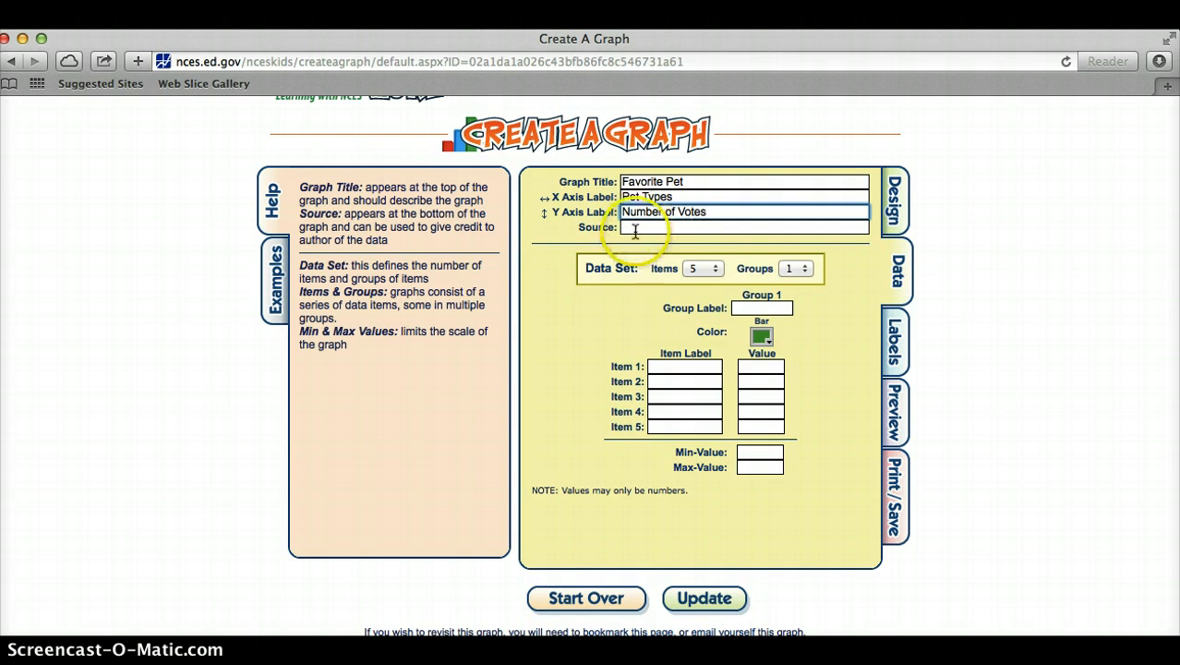
pyautogui.click(732, 230)
pyautogui.write('6th Gr')
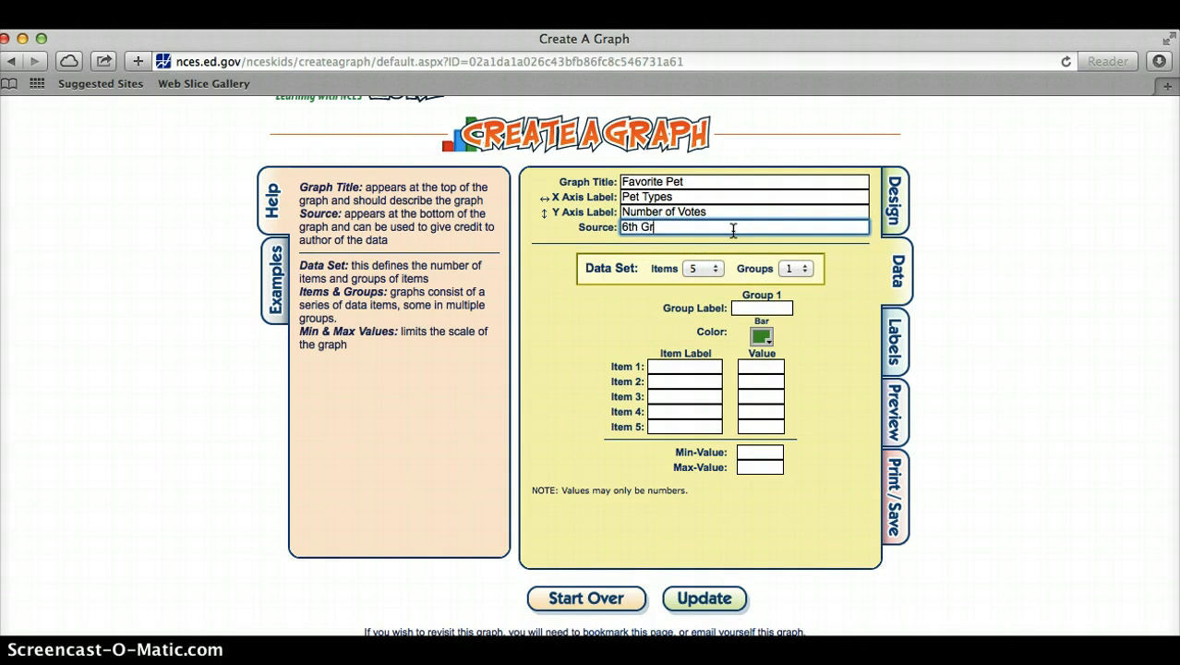
pyautogui.write('ade Class')
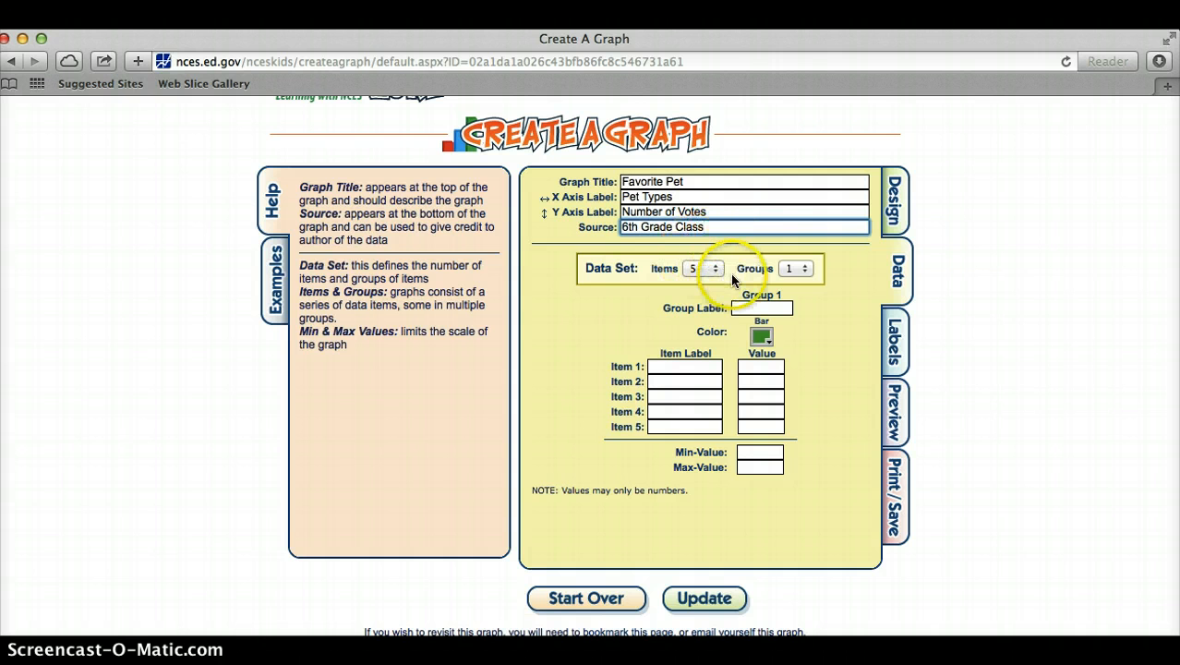
# Set the data set to 3 items and label them Dog, Cat and Fish/Other.
pyautogui.click(687, 369)
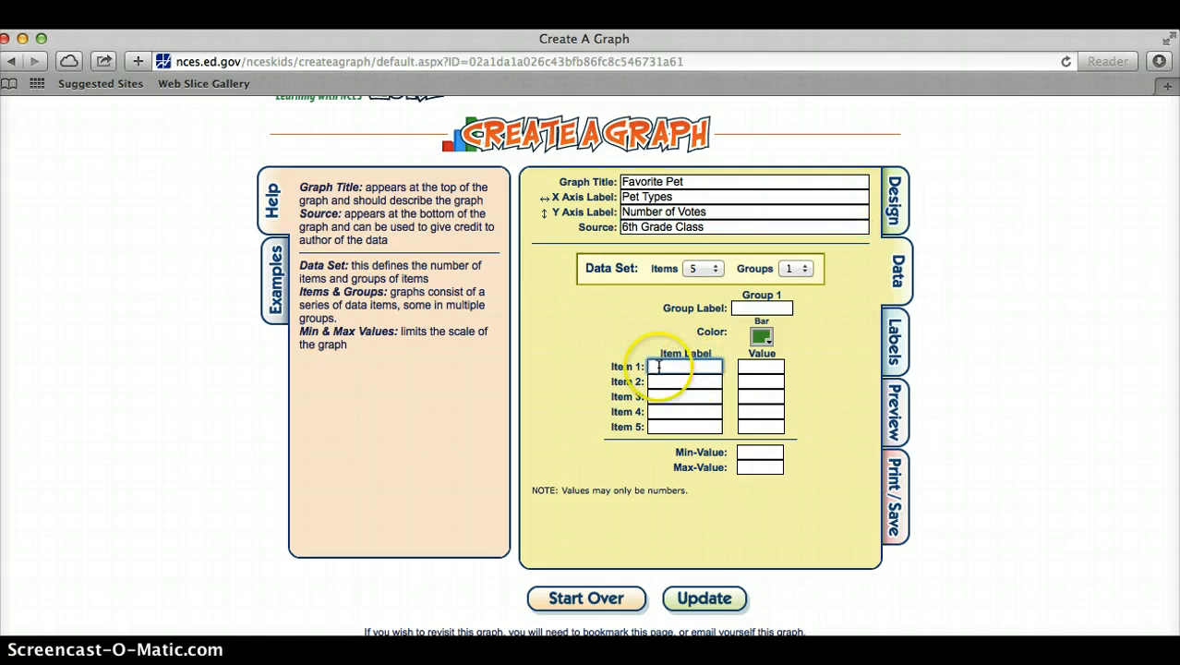
pyautogui.click(721, 268)
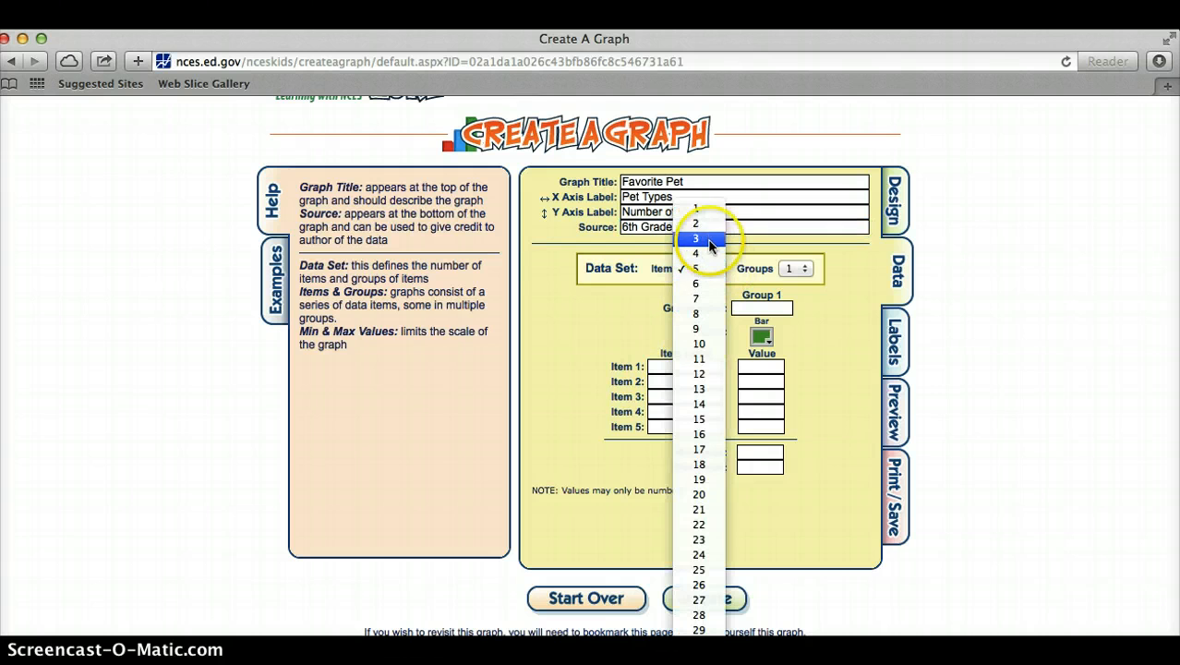
pyautogui.click(710, 242)
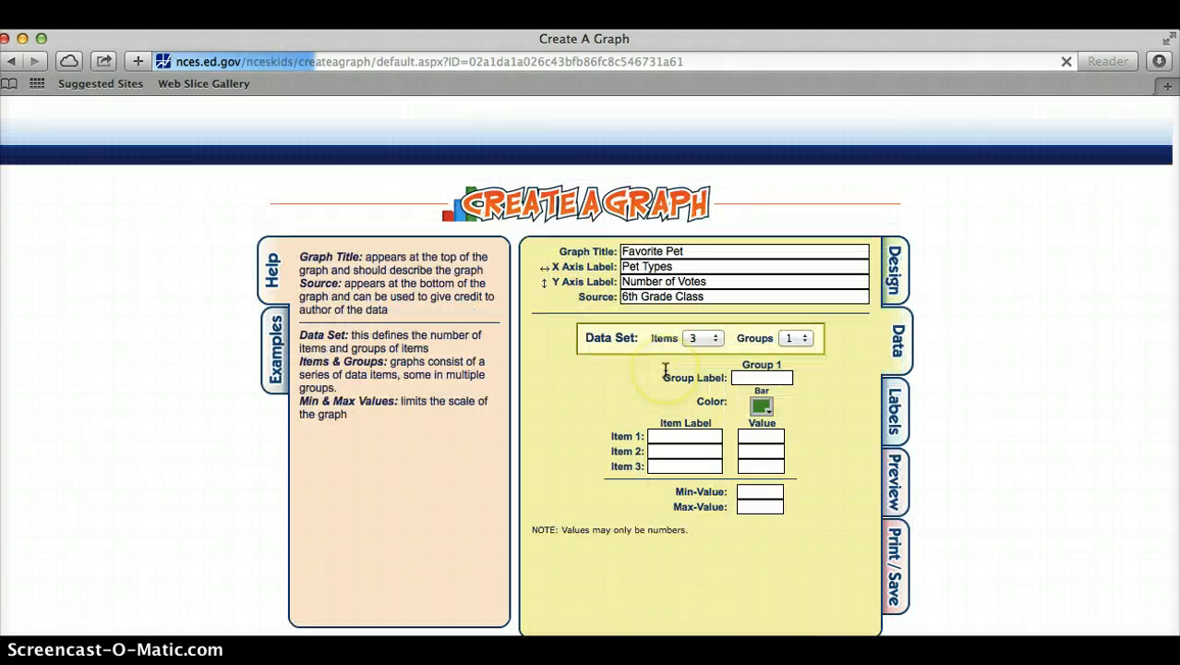
pyautogui.click(678, 436)
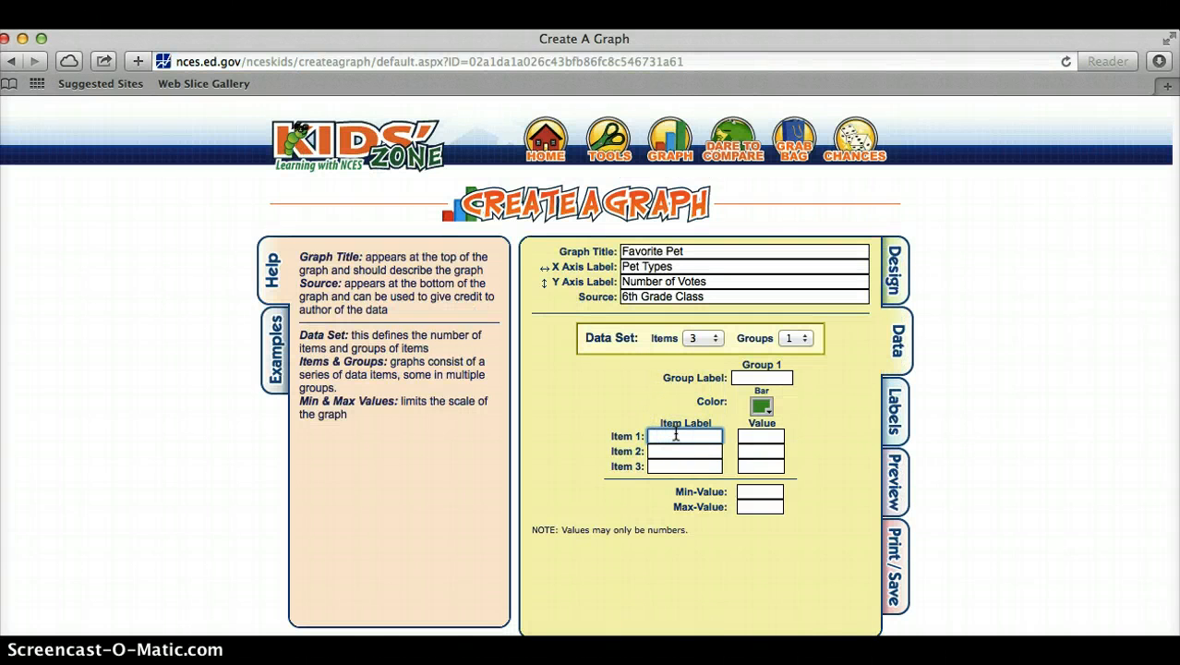
pyautogui.write('Dog')
pyautogui.press('Tab')
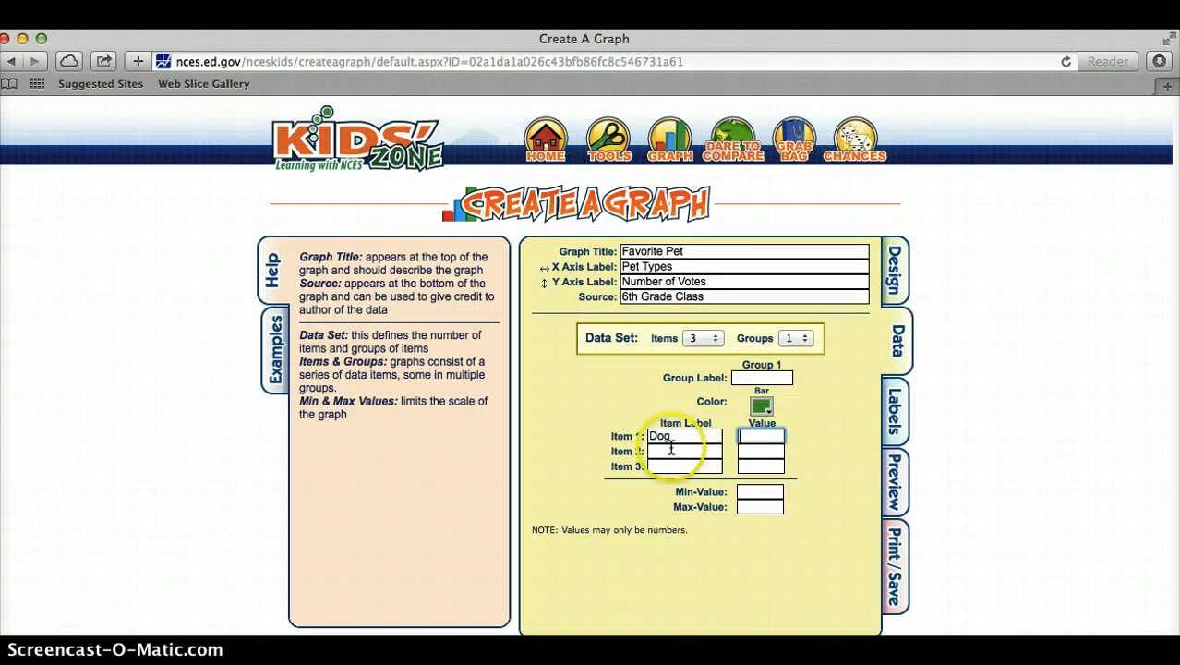
pyautogui.click(687, 449)
pyautogui.write('Cat')
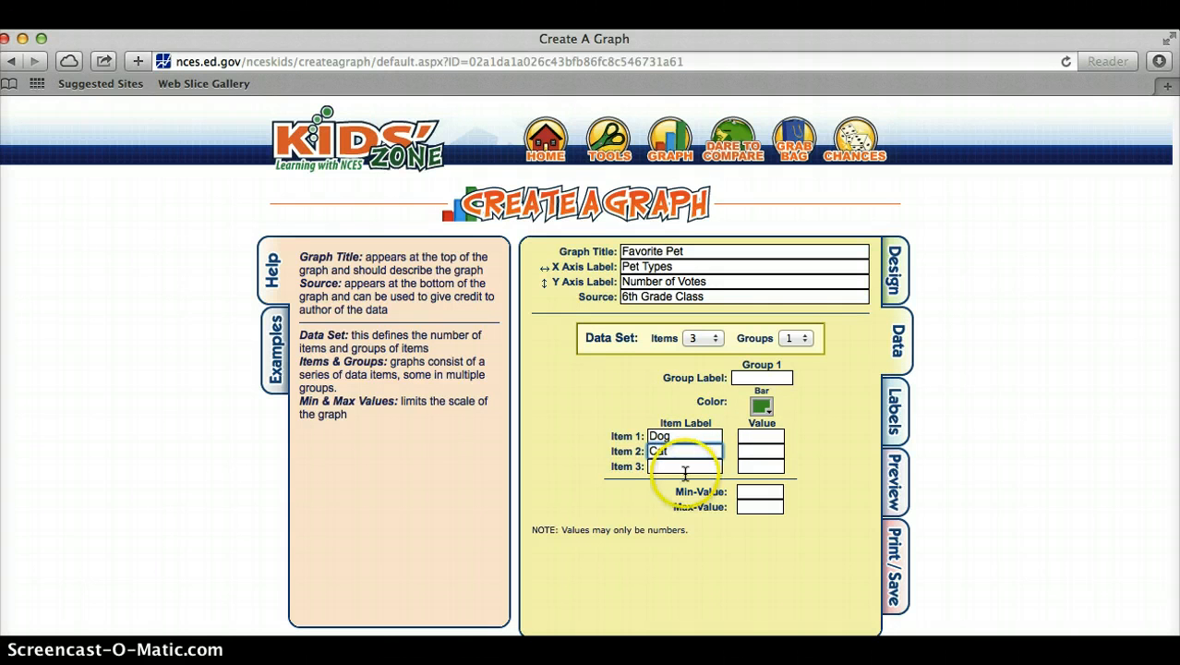
pyautogui.click(688, 468)
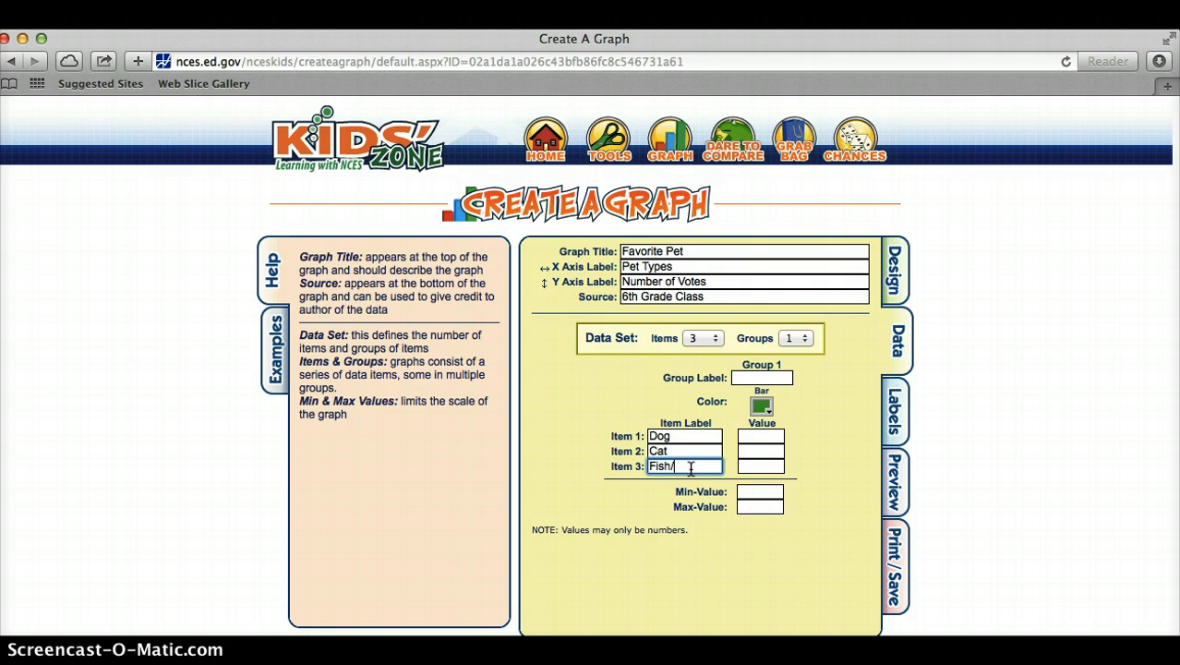
# Label the group "6th Grade" and set the graph's minimum value to 0 and maximum value to 10.
pyautogui.click(765, 378)
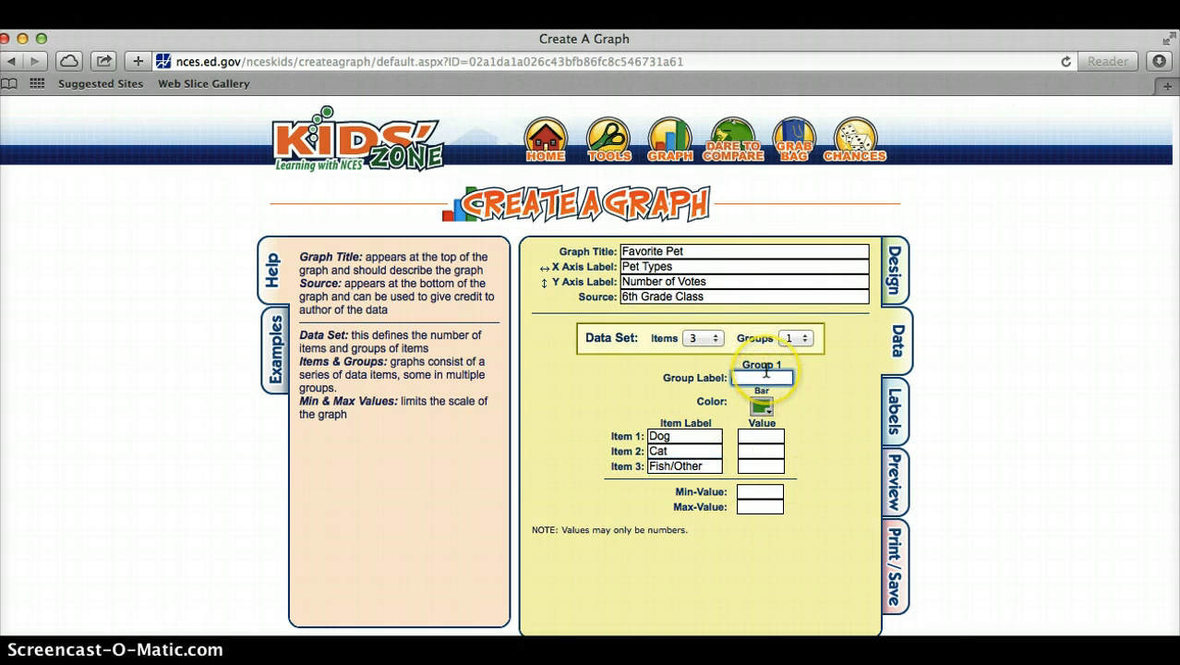
pyautogui.write('6th Grade')
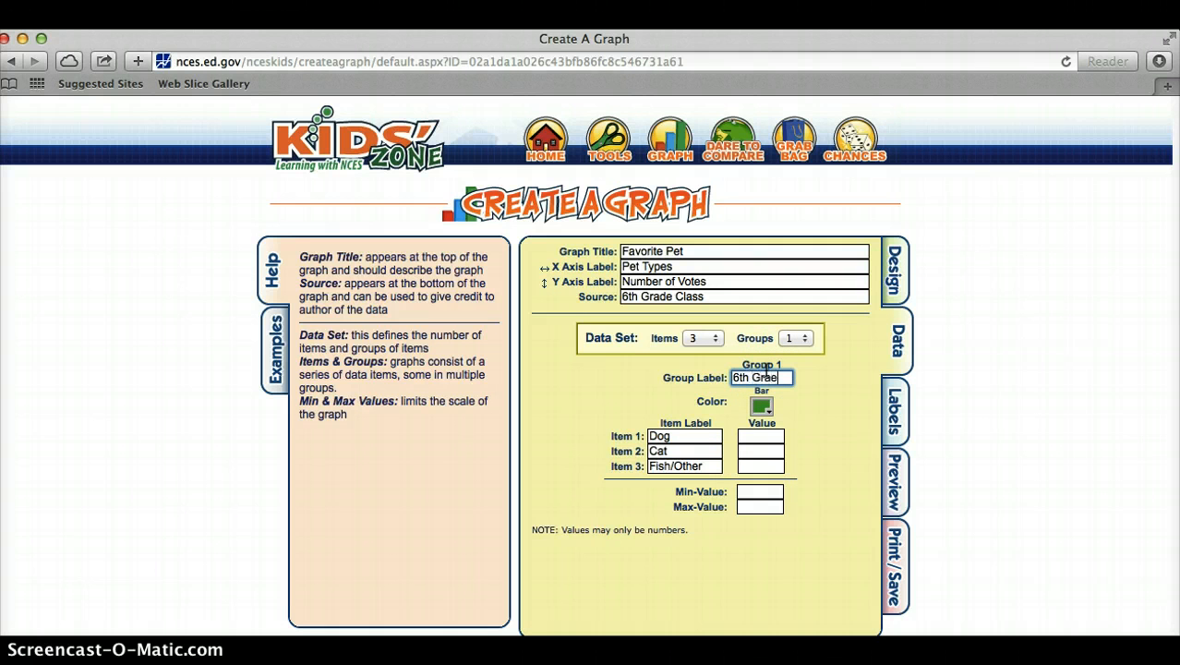
pyautogui.click(761, 434)
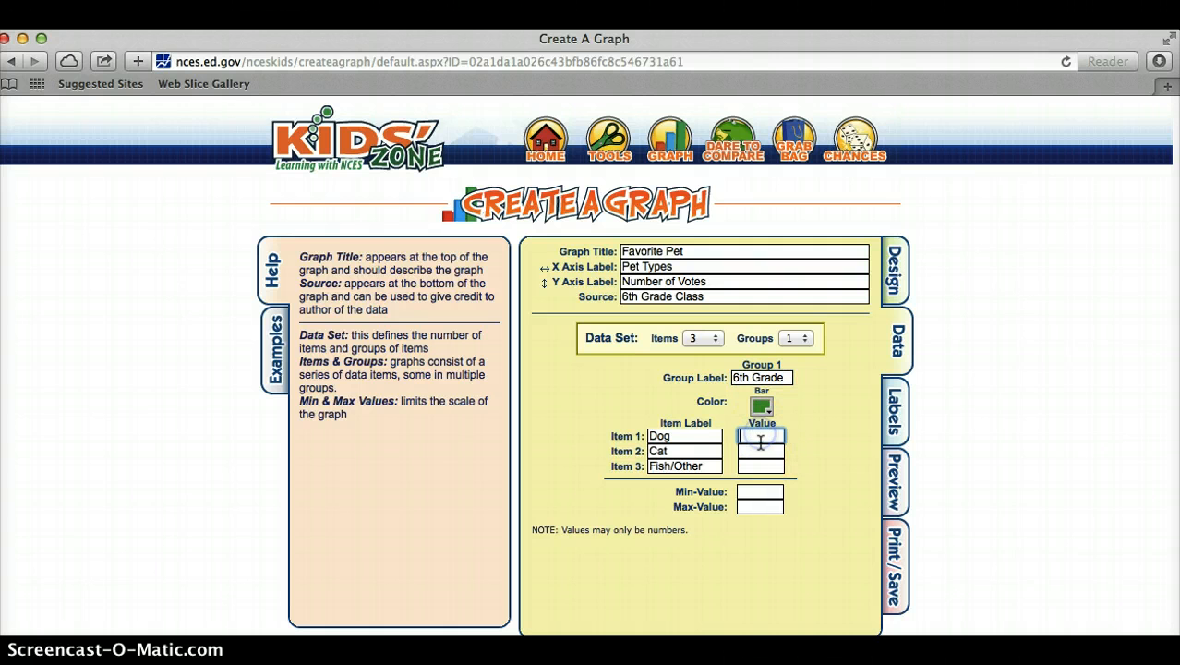
pyautogui.click(761, 491)
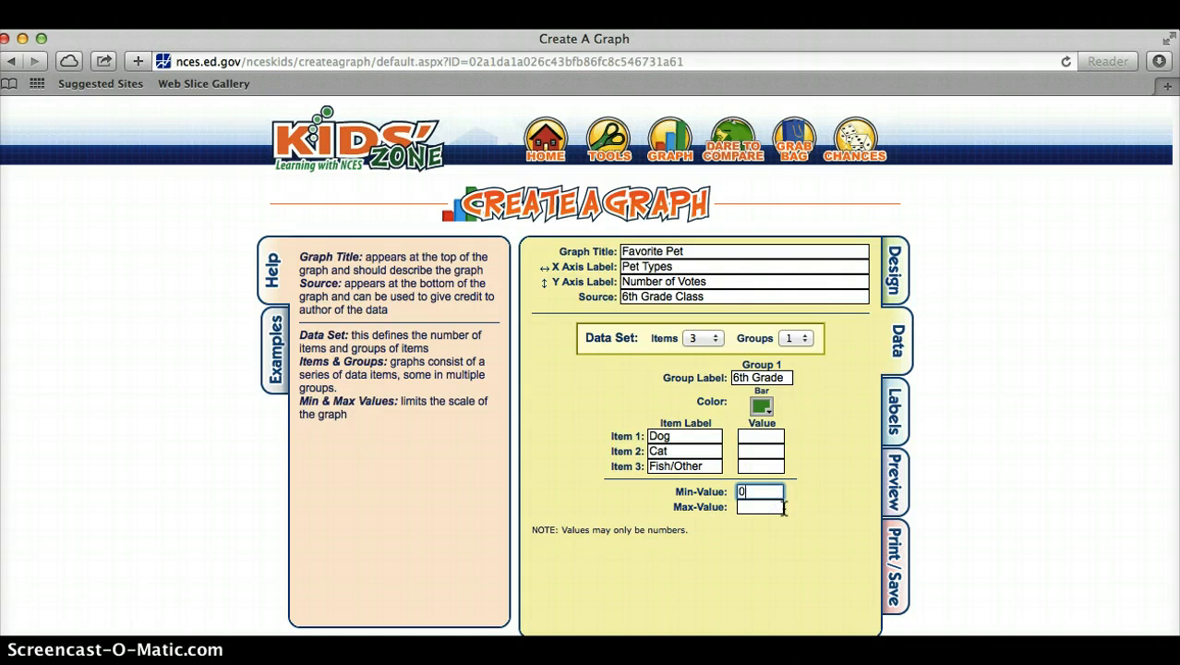
pyautogui.write('0')
pyautogui.click(780, 507)
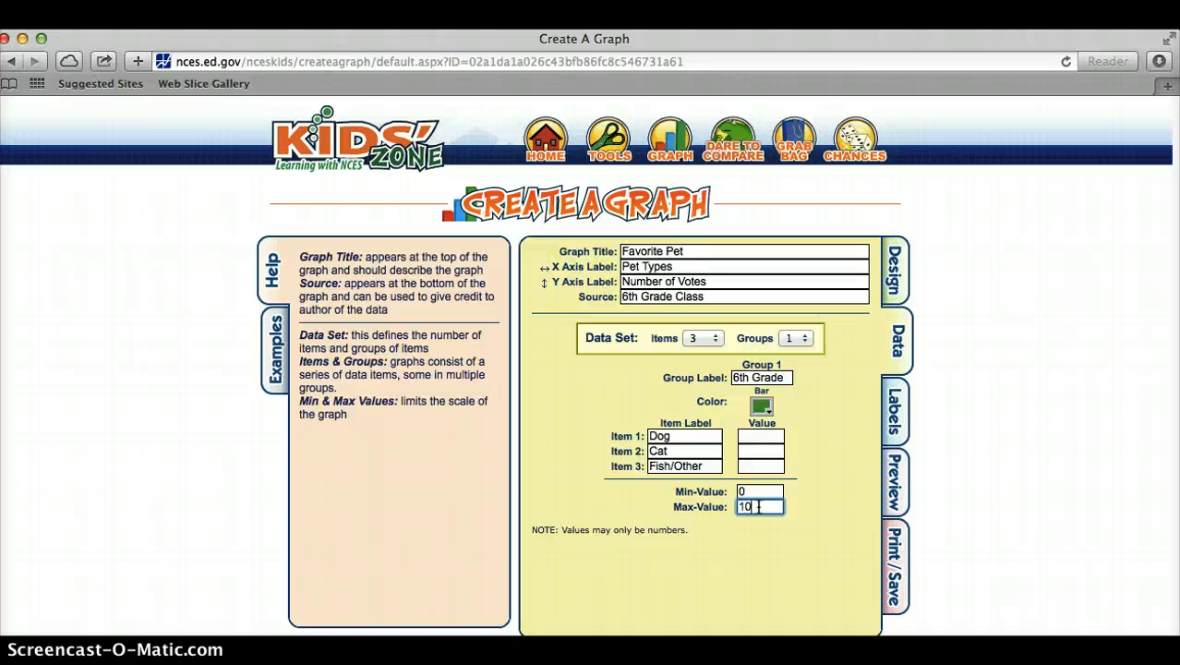
# Enter the values 7 for Dog, 5 for Cat and 1 for Fish/Other, and preview the graph.
pyautogui.click(761, 438)
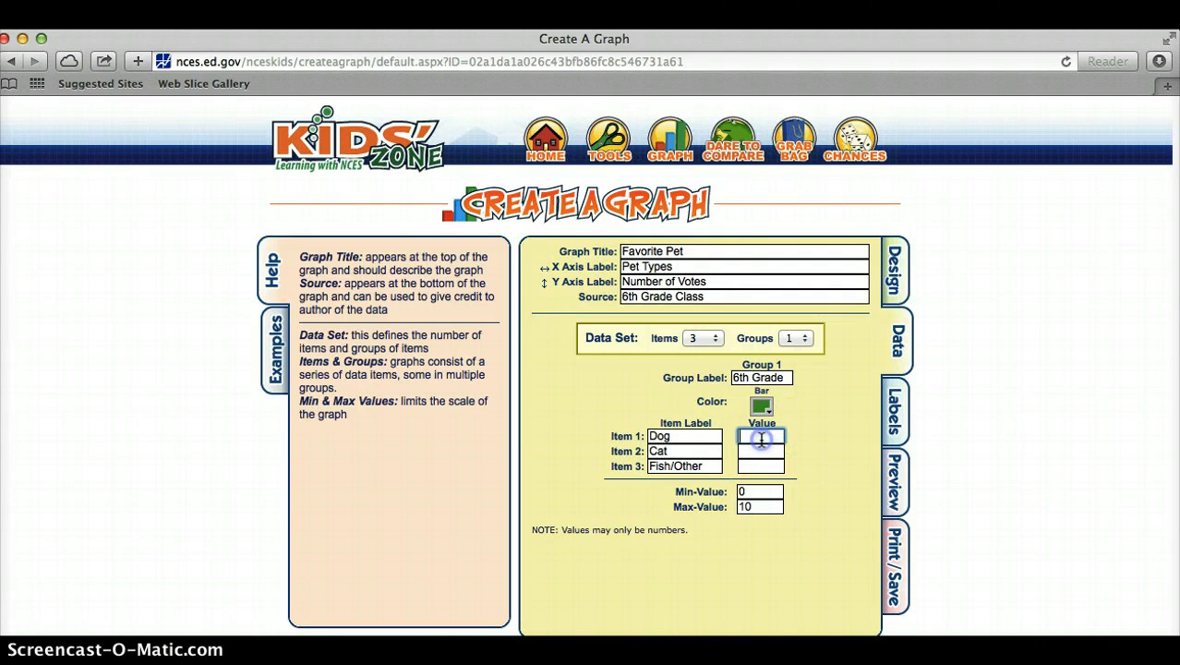
pyautogui.write('7')
pyautogui.click(760, 450)
pyautogui.write('5')
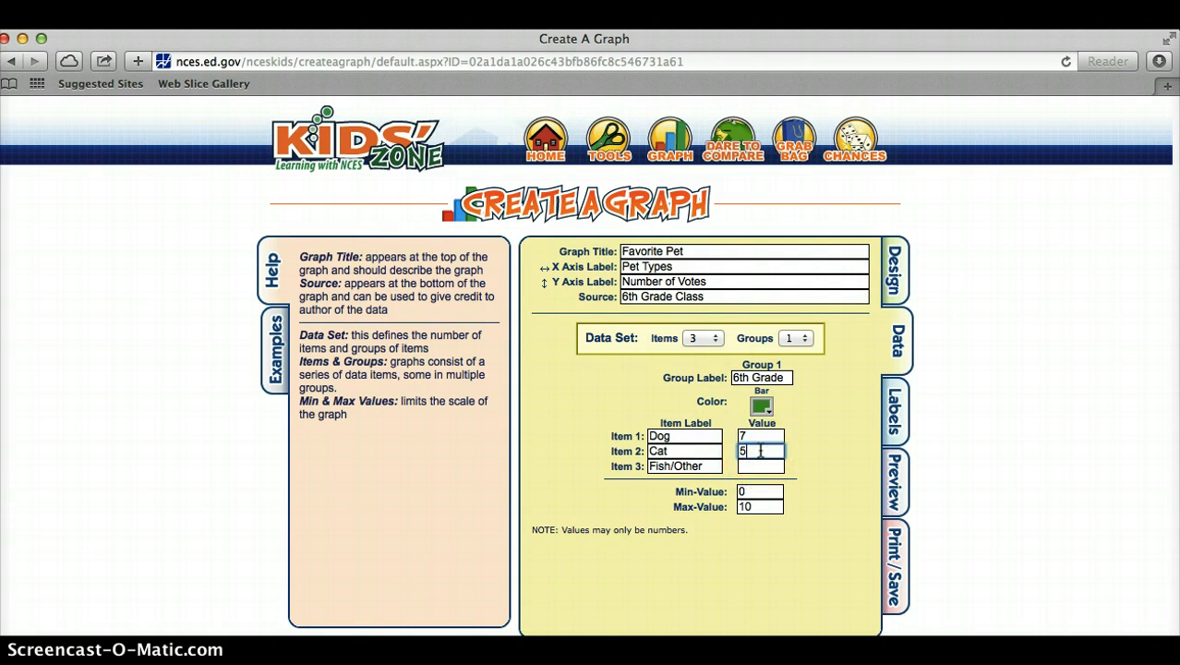
pyautogui.click(760, 466)
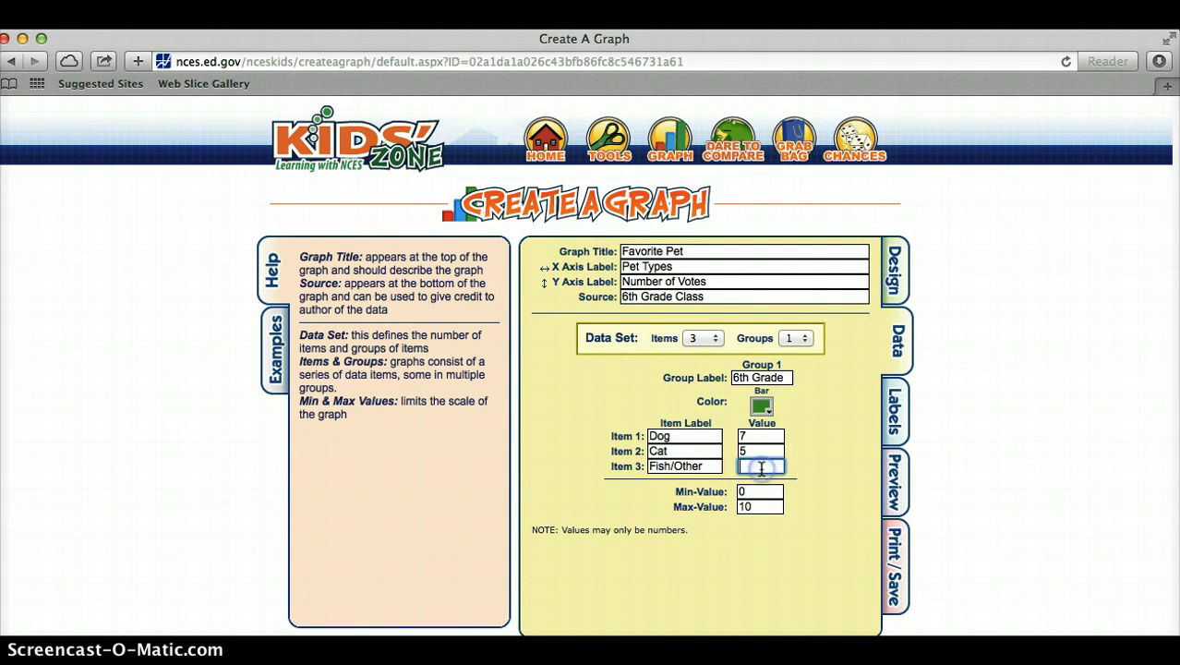
pyautogui.write('1')
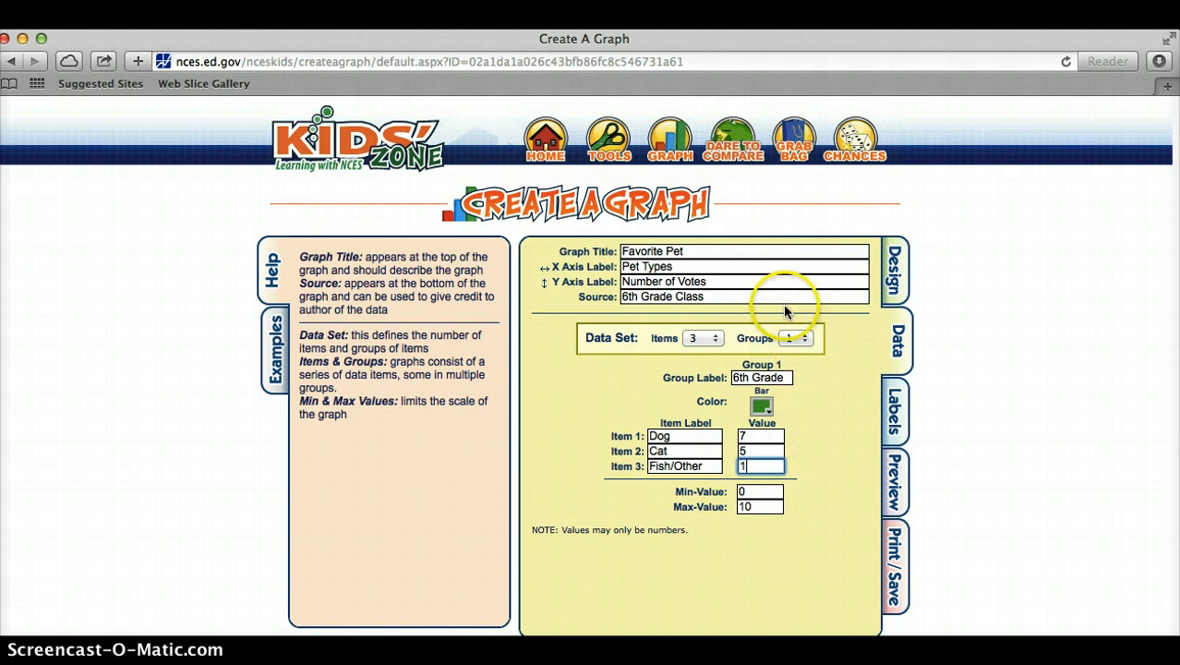
pyautogui.click(893, 409)
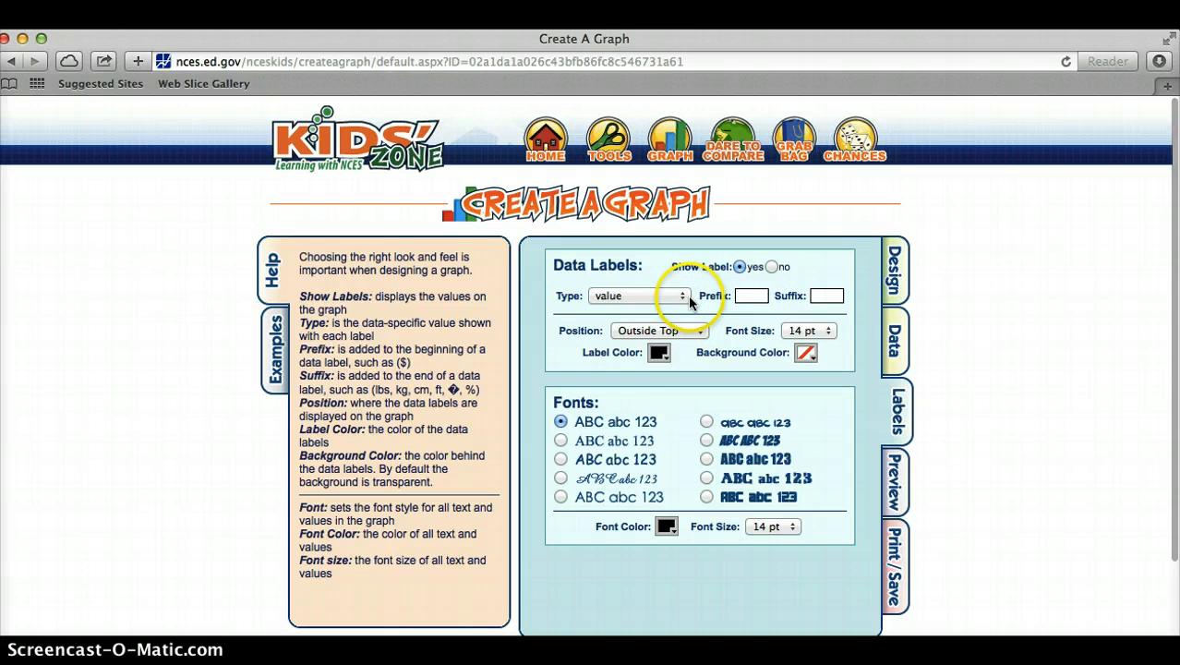
pyautogui.click(898, 476)
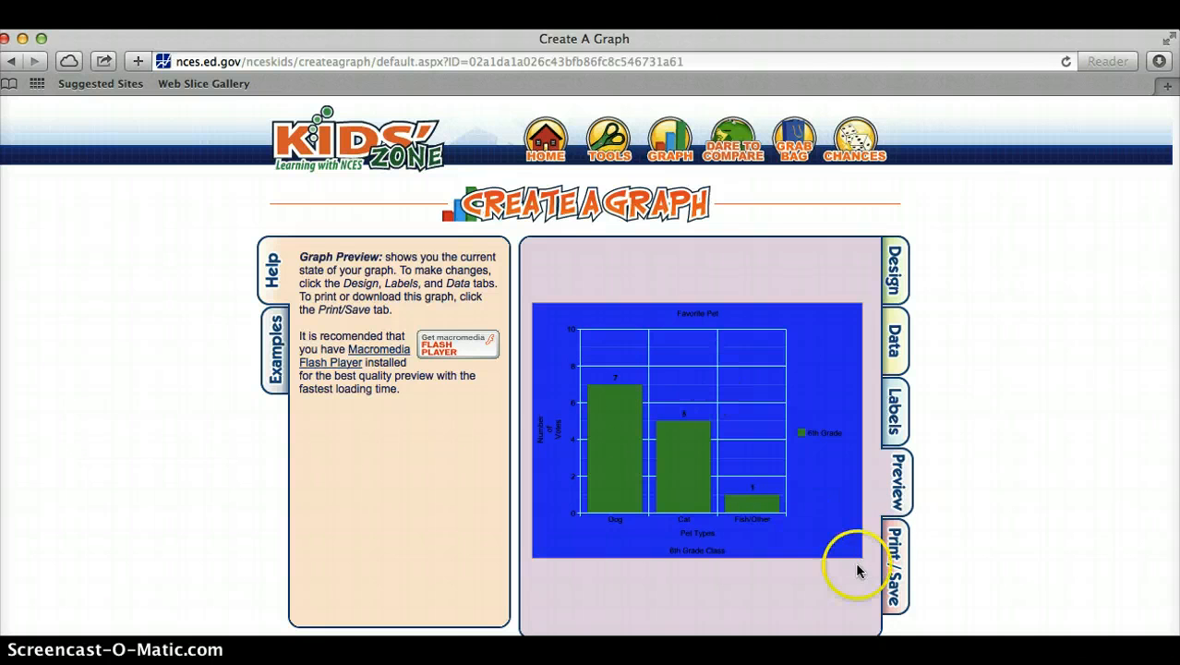
# Email the graph, entering the recipient's e-mail address and sending it.
pyautogui.click(888, 543)
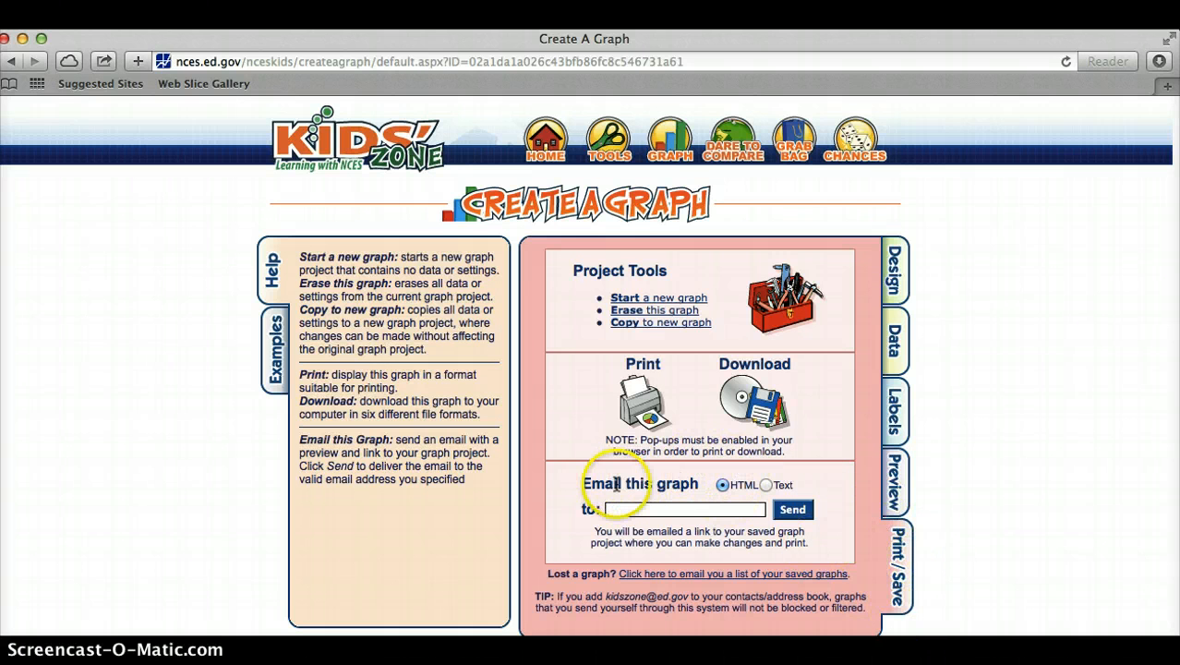
pyautogui.click(741, 510)
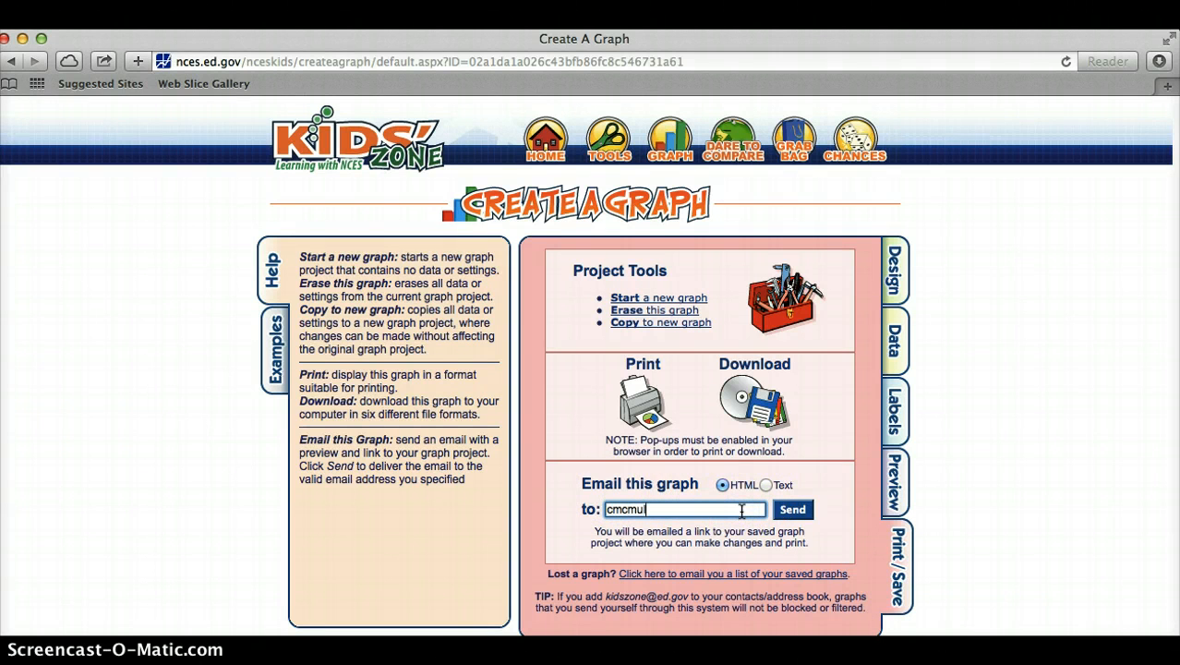
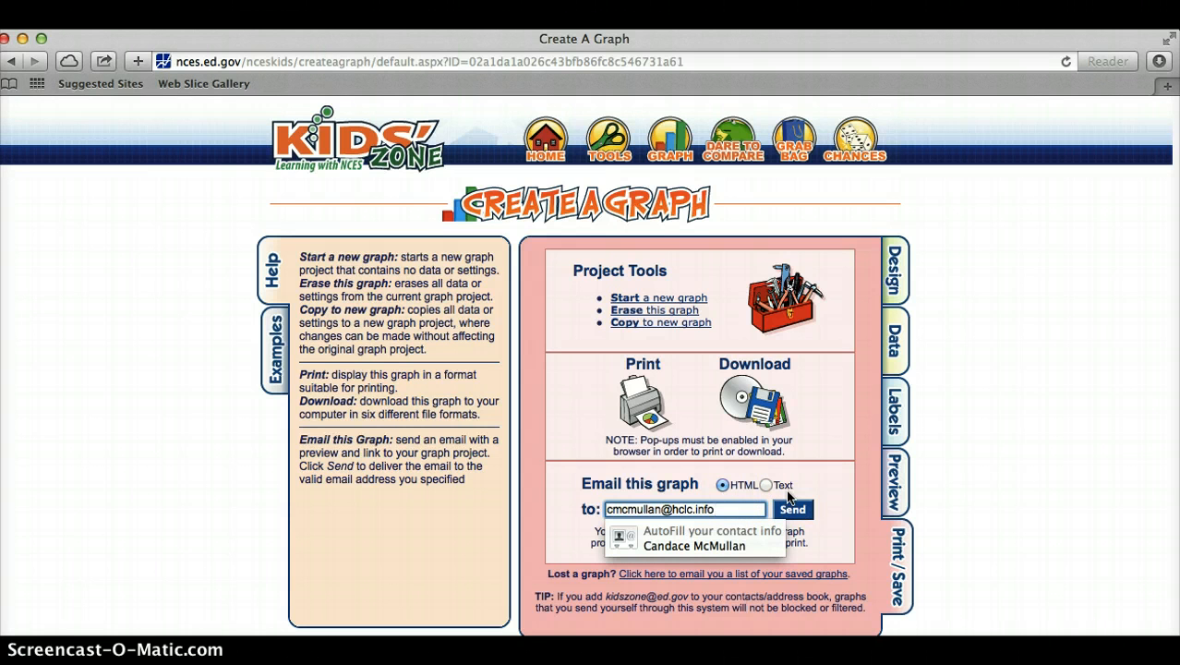
pyautogui.click(796, 508)
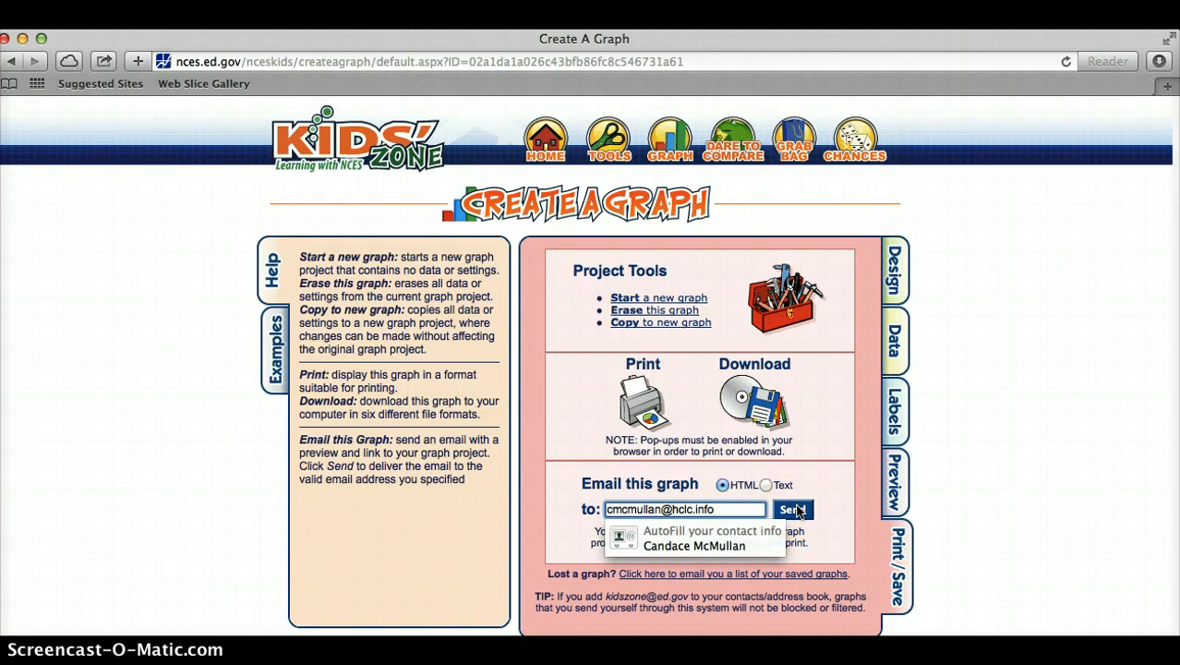